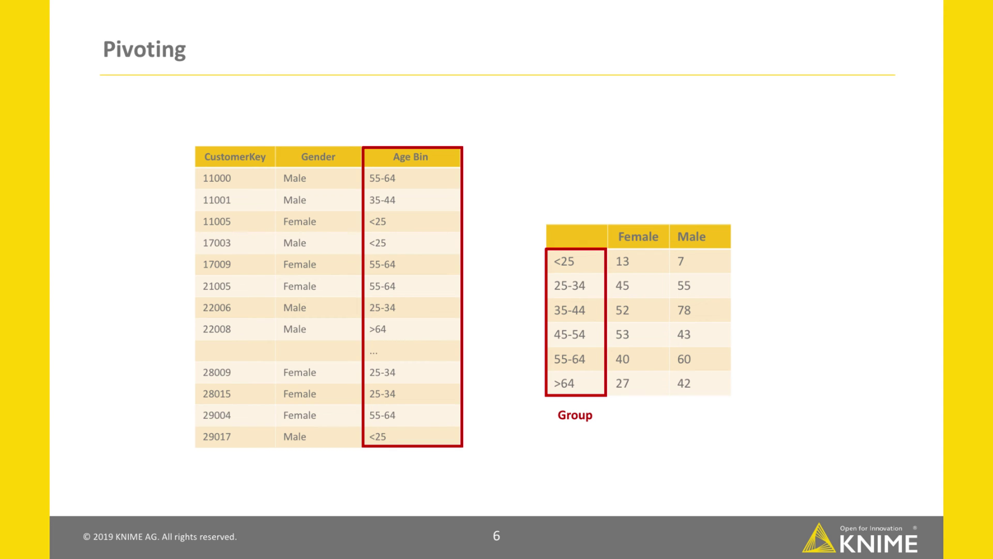
Advance the Pivoting slide to mark Gender as the pivot and the CustomerKey count as the aggregation
key(Right)
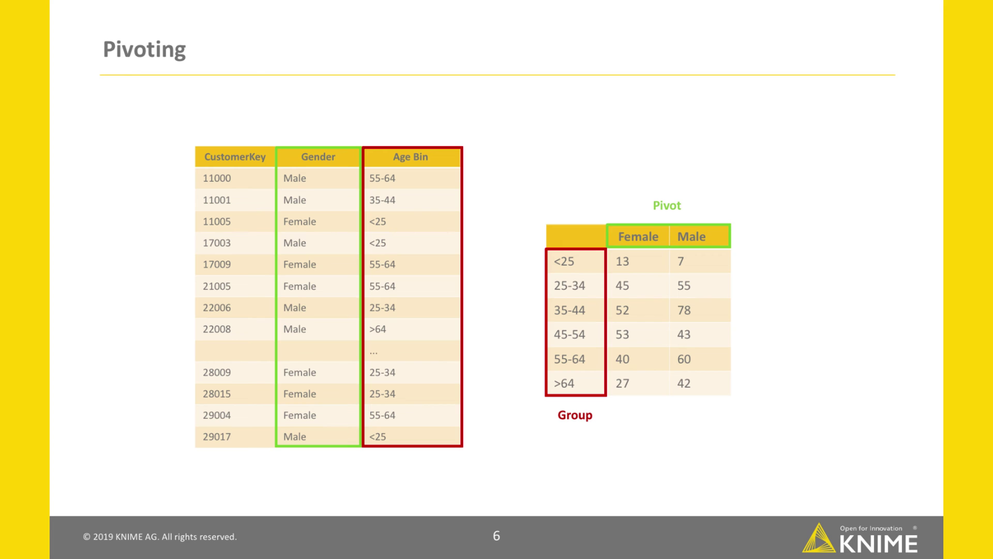
key(Right)
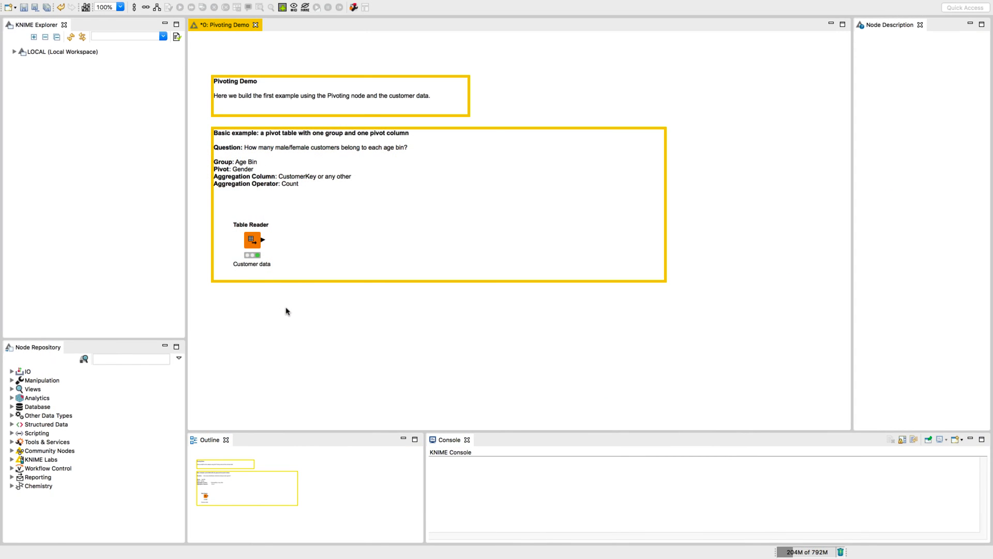
Inspect the customer data table read by the Table Reader node, then close it
right_click(248, 247)
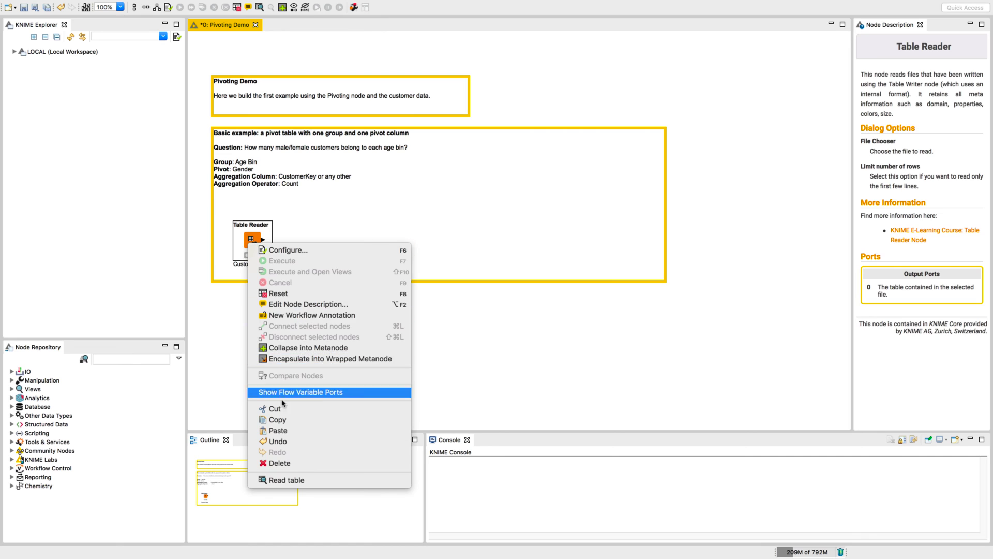
click(288, 480)
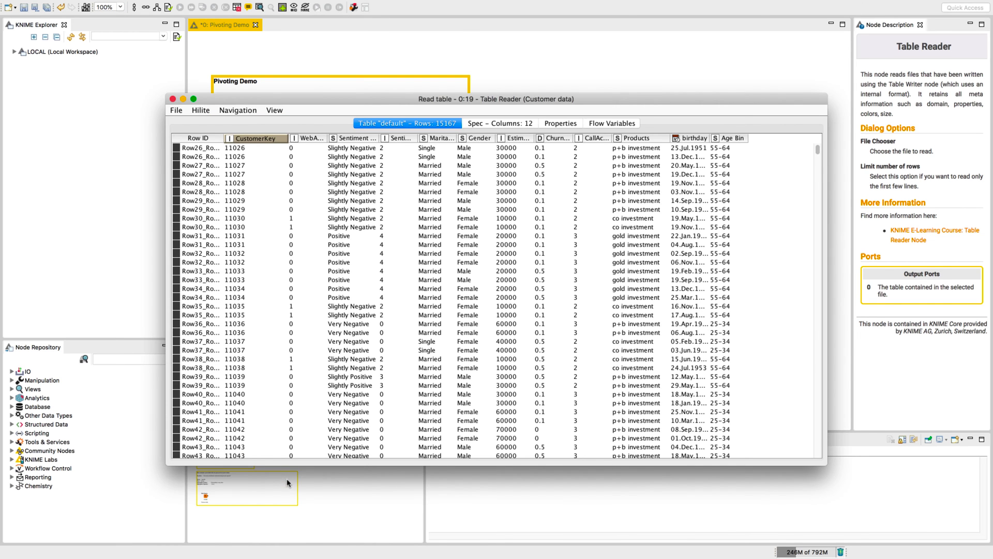
scroll(317, 409, down, 1)
scroll(317, 409, down, 16)
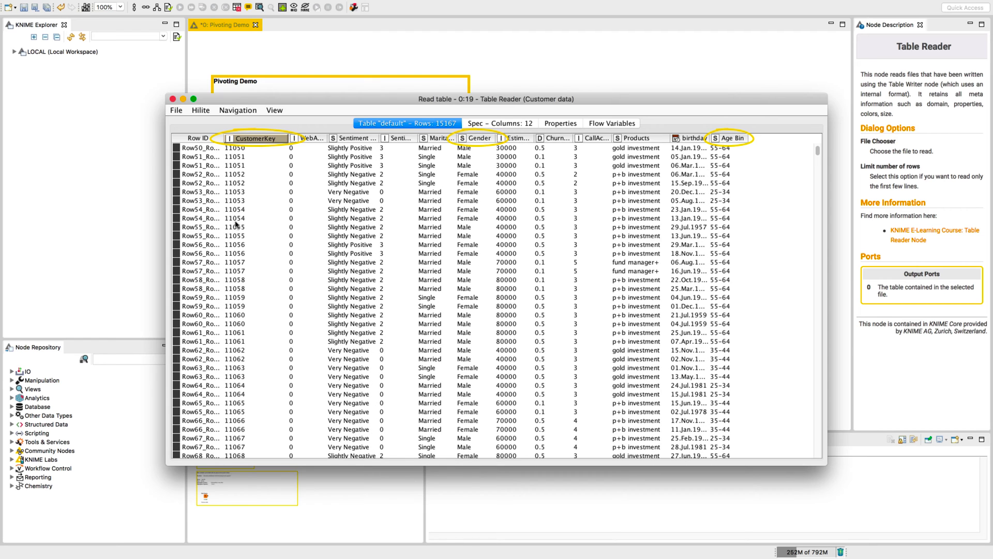
click(173, 99)
Search the Node Repository for 'pivoting' and add a Pivoting node after the Table Reader
click(143, 360)
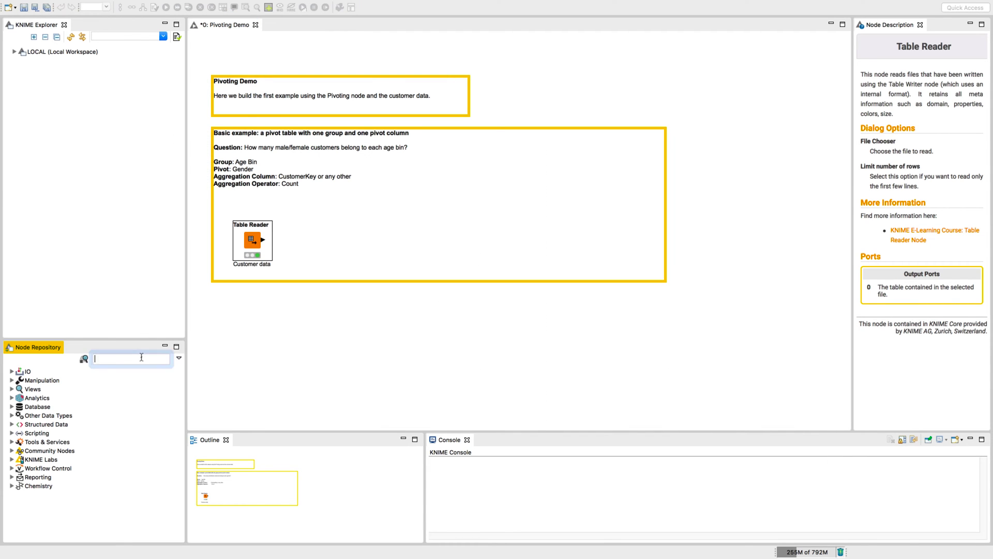
text(pivoting)
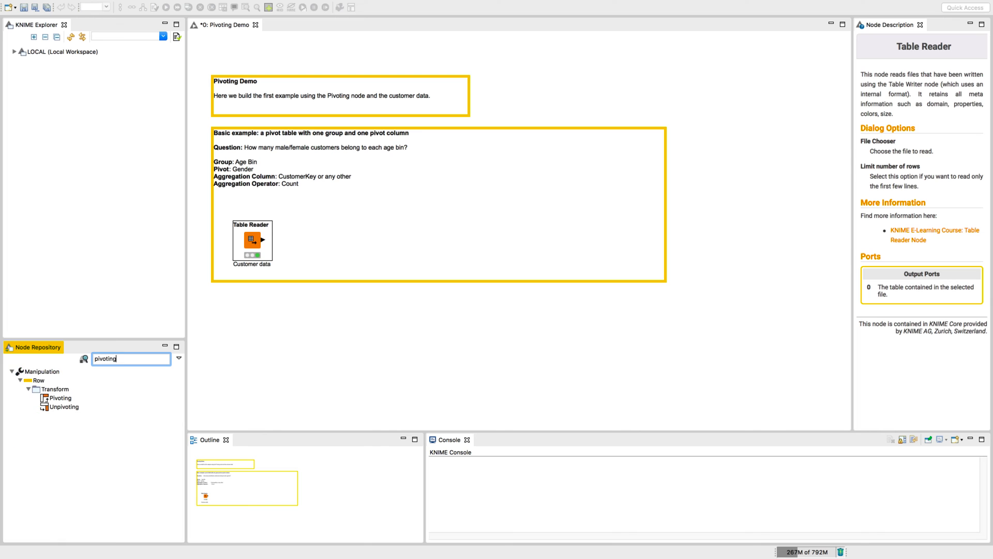
key(Return)
double_click(62, 398)
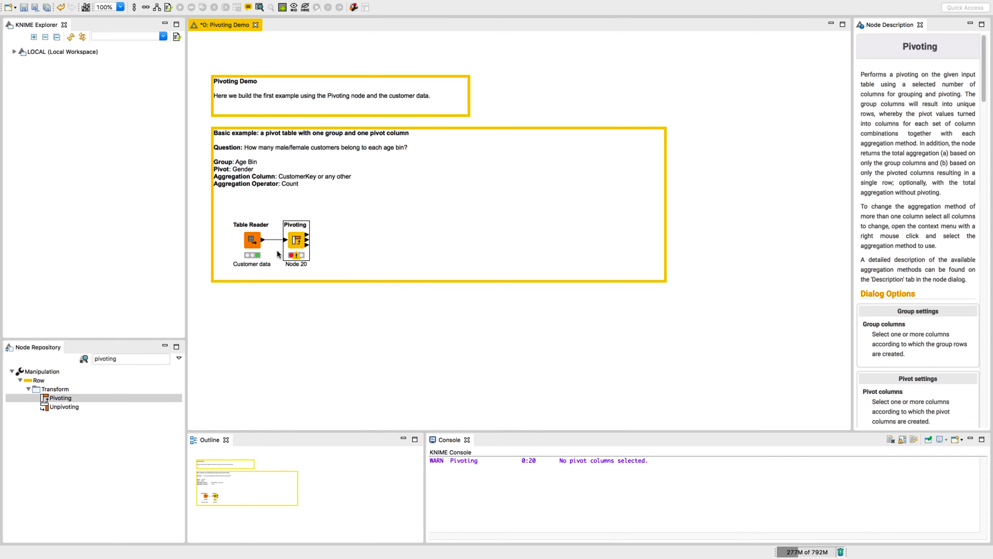
In the Pivoting node's settings, add Age Bin as the group column, then go to pivot settings
double_click(297, 241)
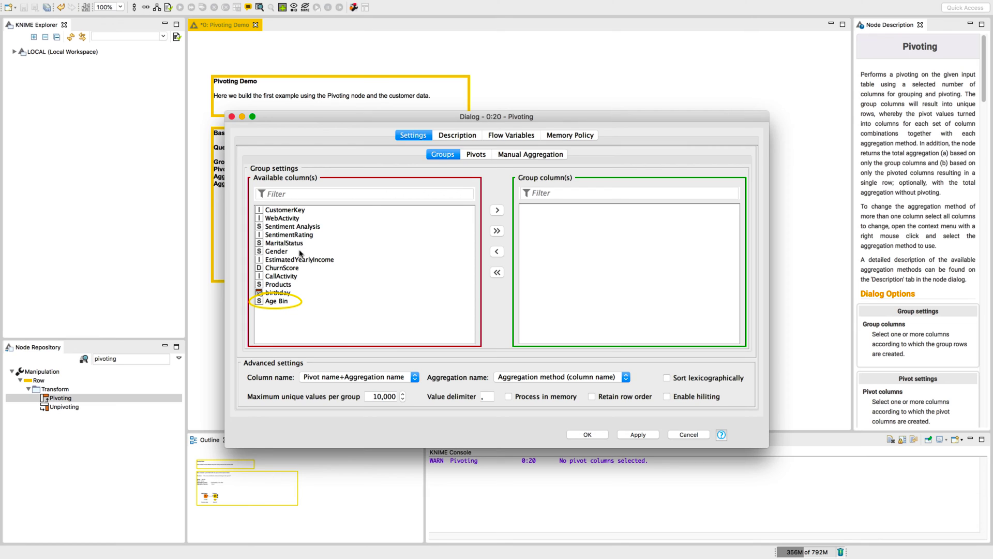
click(285, 302)
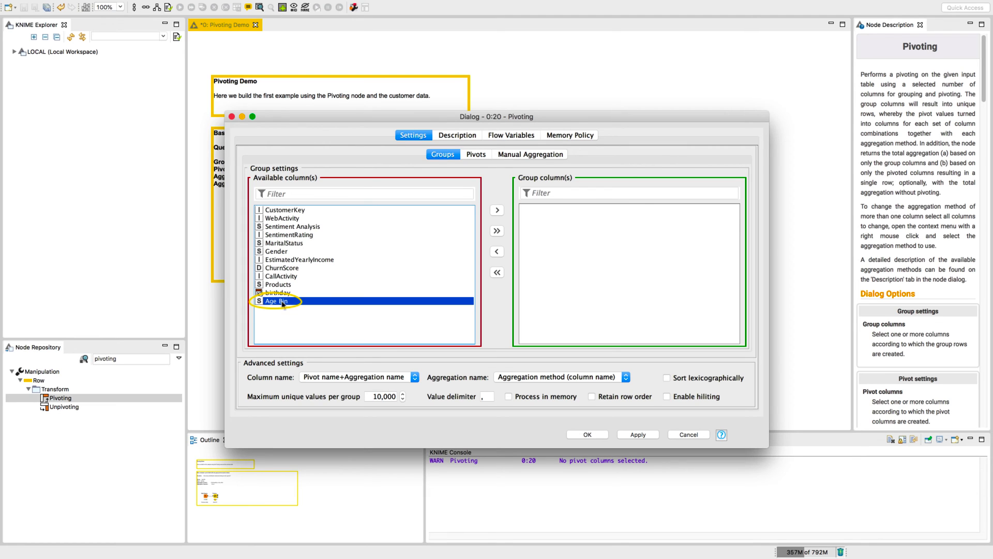
click(495, 209)
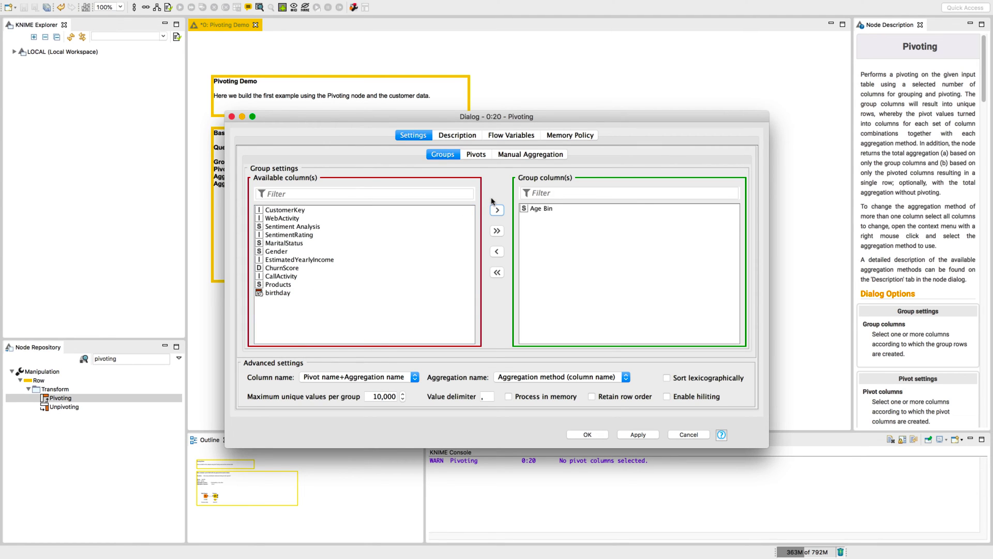
click(472, 155)
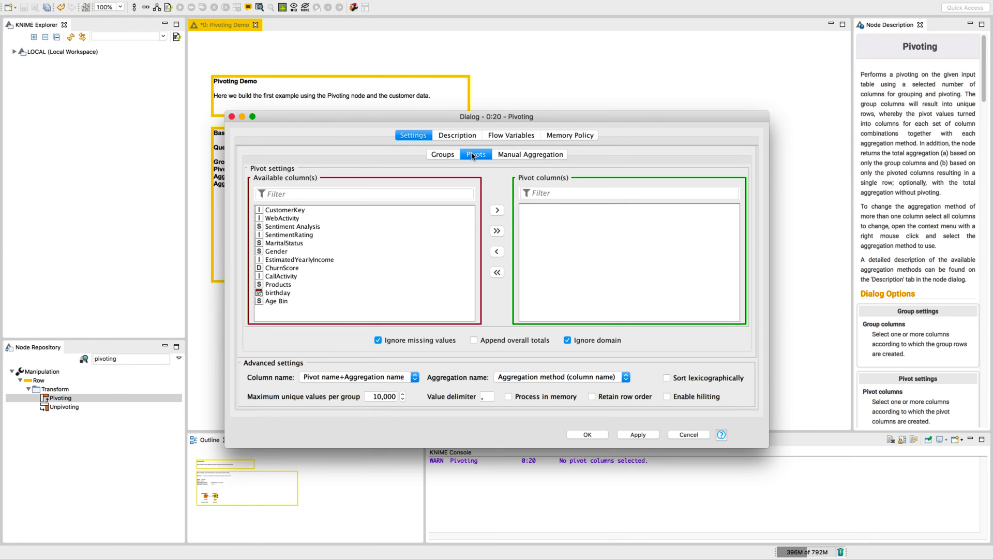
Make Gender the pivot column and enable Append overall totals
click(274, 253)
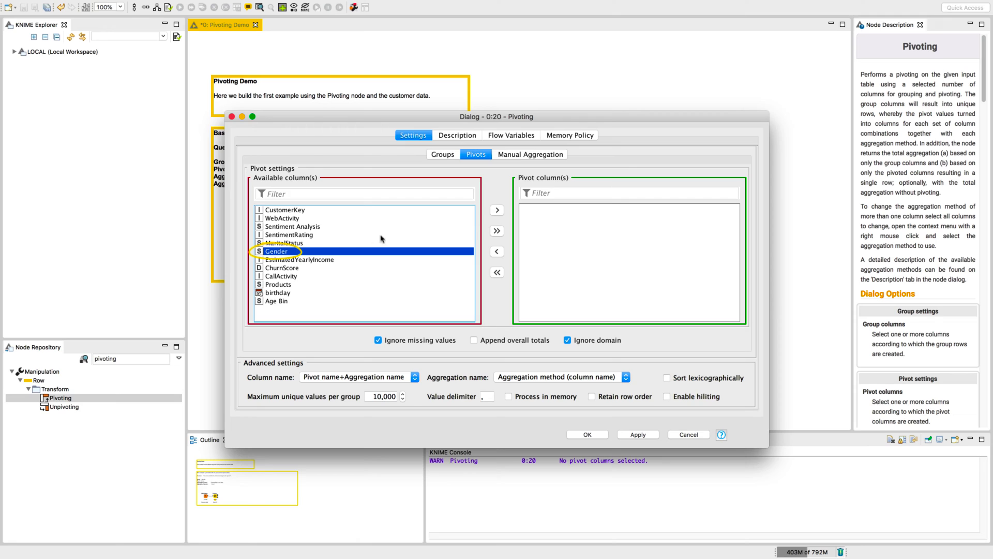
click(496, 210)
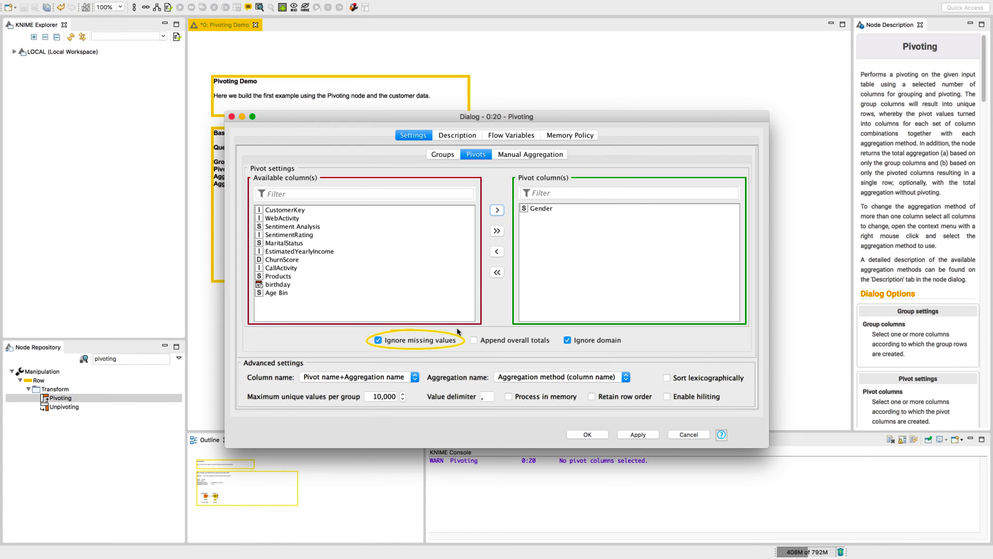
click(474, 340)
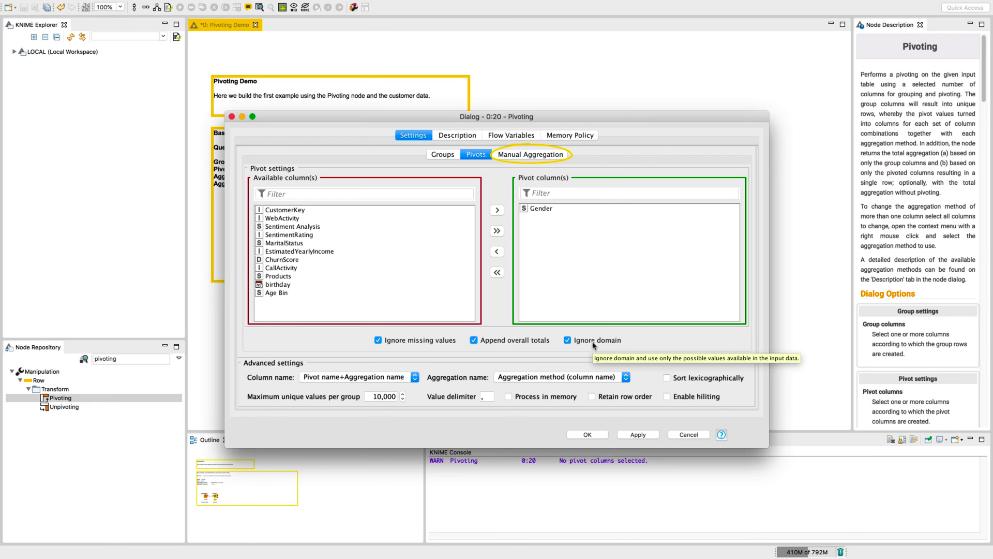
Add EstimatedYearlyIncome to the manual aggregation list, browsing the methods and keeping Mean
click(516, 155)
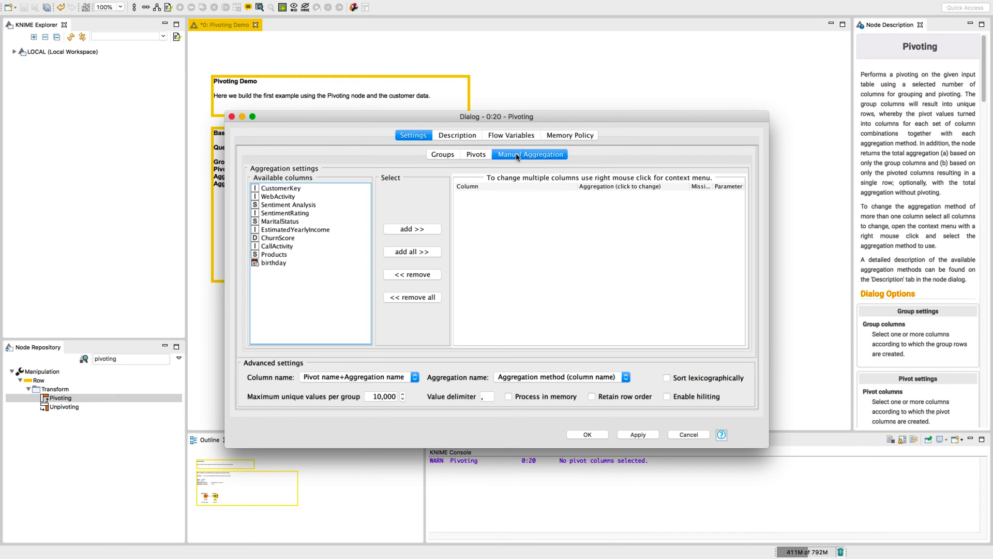
click(320, 230)
click(408, 228)
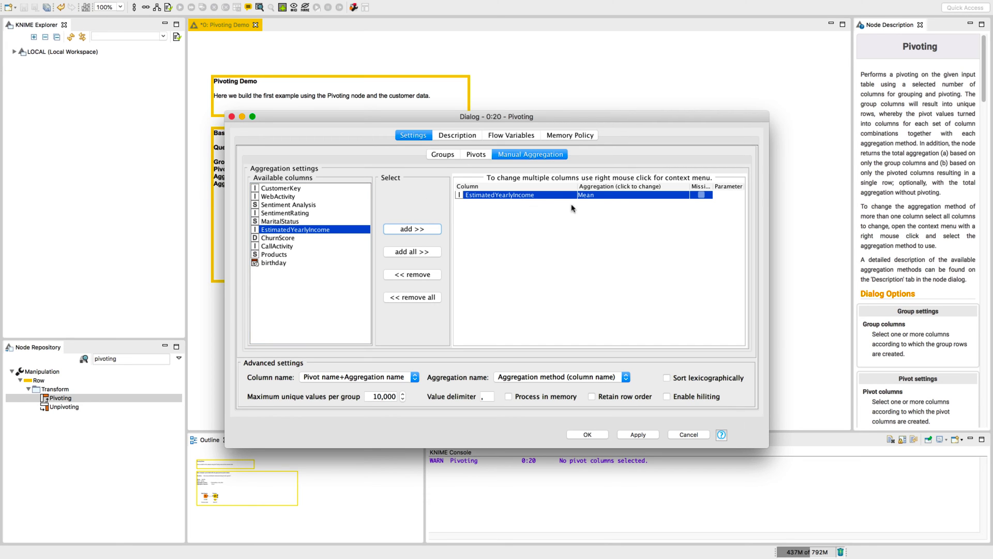
click(597, 198)
scroll(603, 223, down, 5)
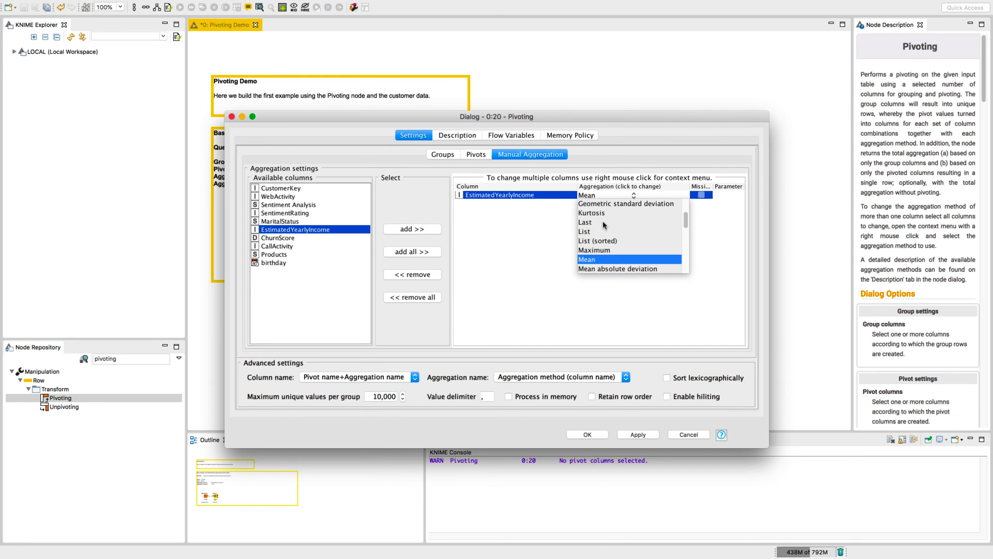
click(635, 286)
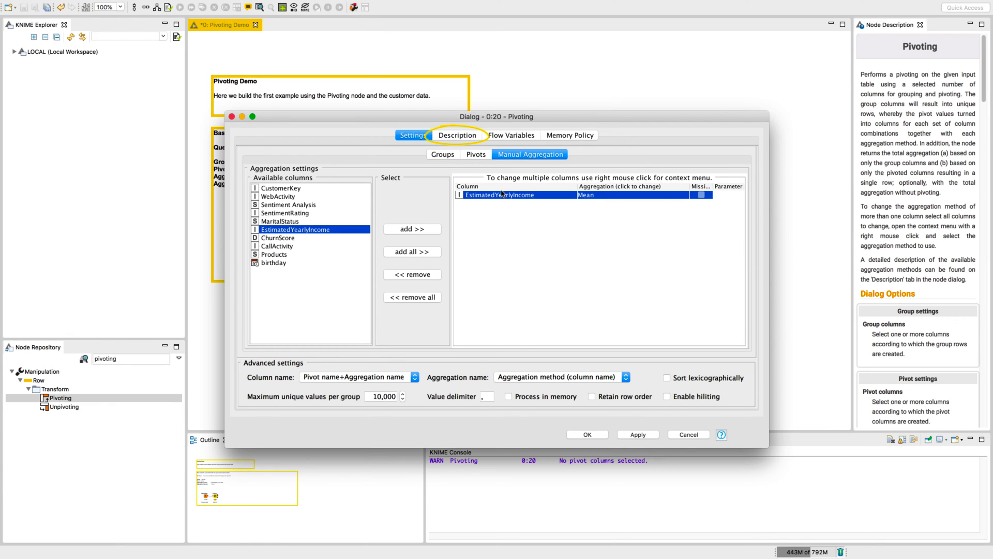
Read the aggregation method descriptions, then remove EstimatedYearlyIncome from the aggregation list
click(459, 135)
scroll(482, 302, down, 15)
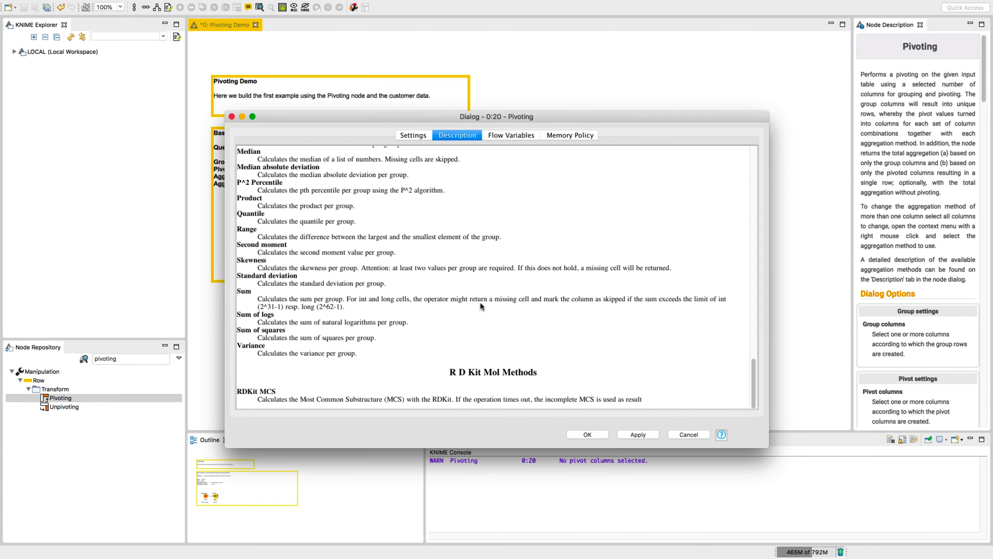
click(420, 135)
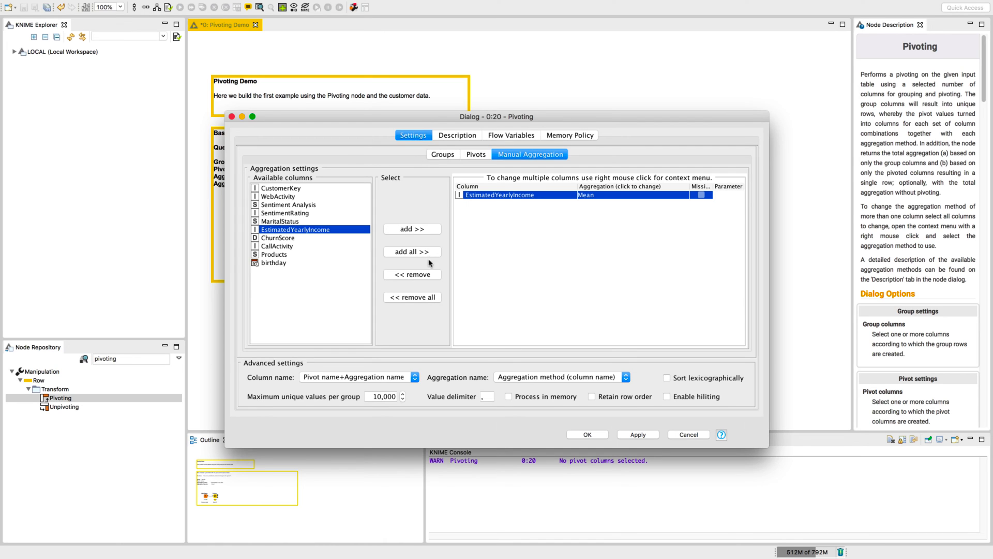
click(428, 276)
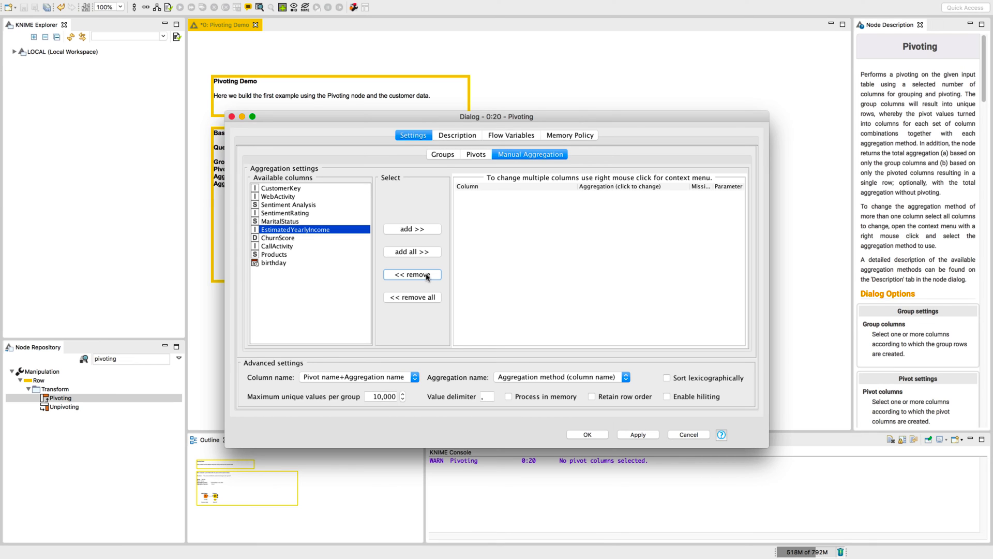
Add CustomerKey to the aggregation list with Count, toggling Missing on and back off
click(292, 189)
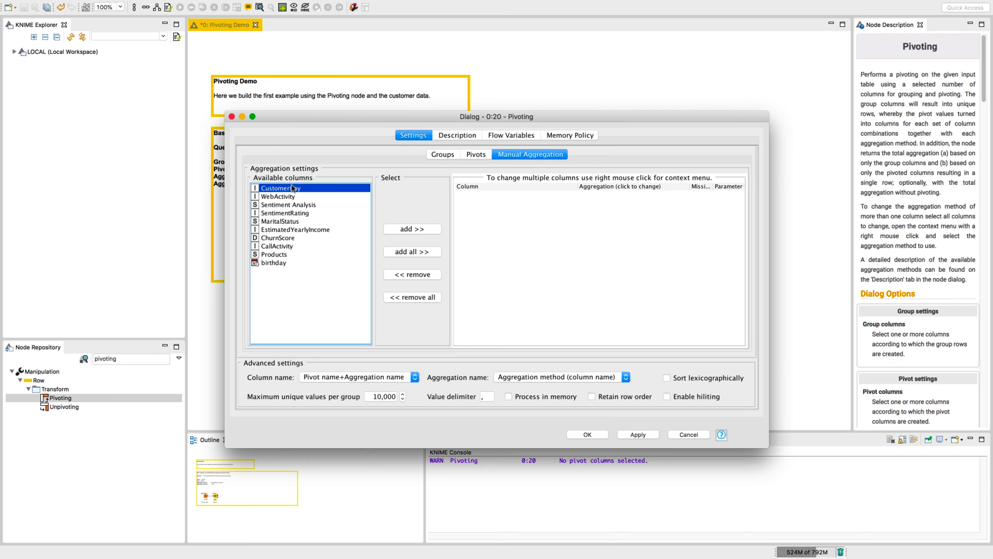
click(424, 229)
click(631, 196)
scroll(637, 208, up, 3)
click(640, 208)
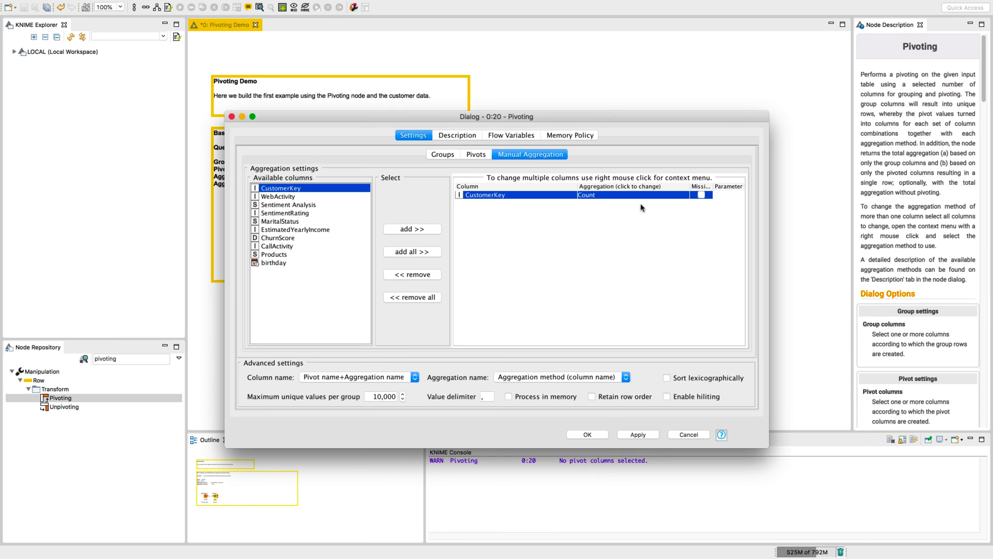
click(702, 195)
click(702, 195)
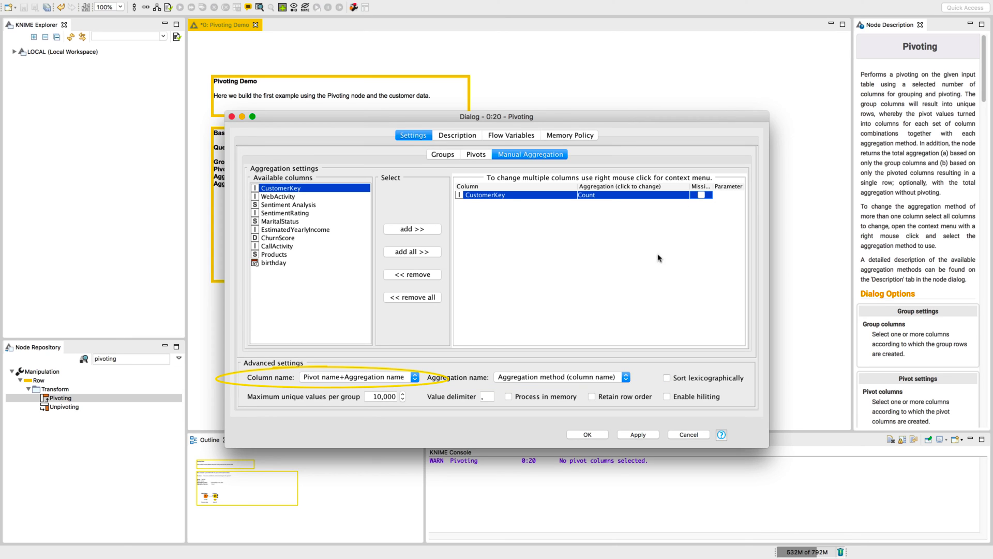
click(408, 381)
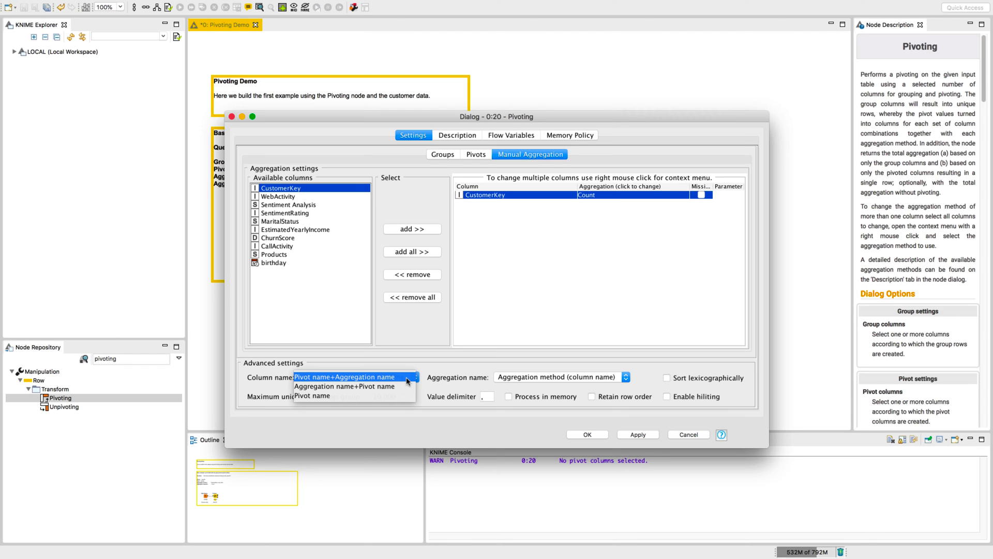
click(409, 381)
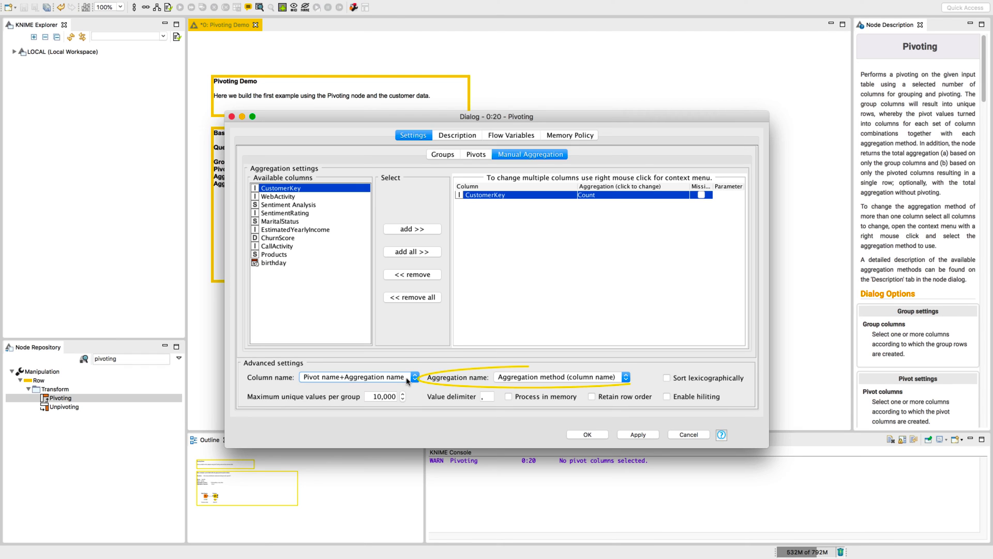
click(623, 381)
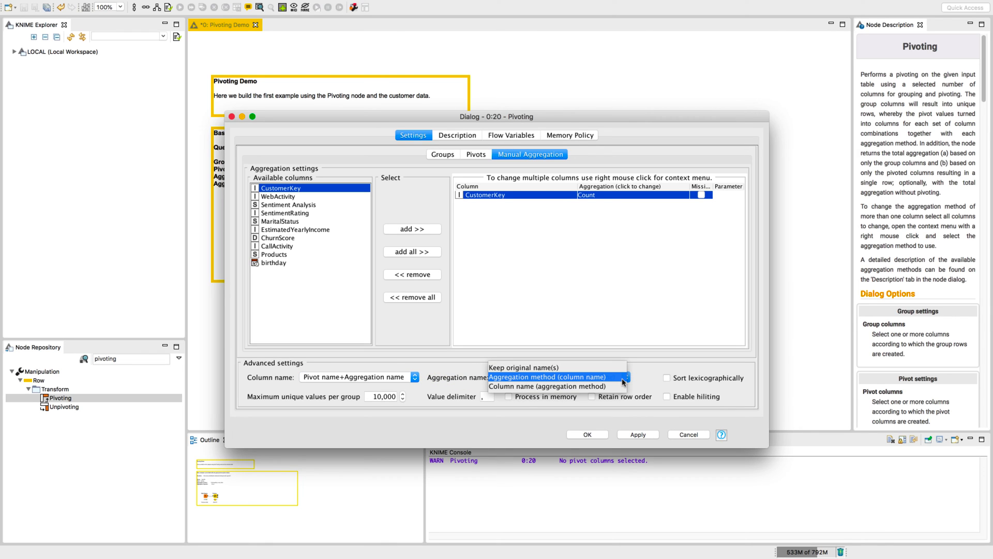
click(623, 380)
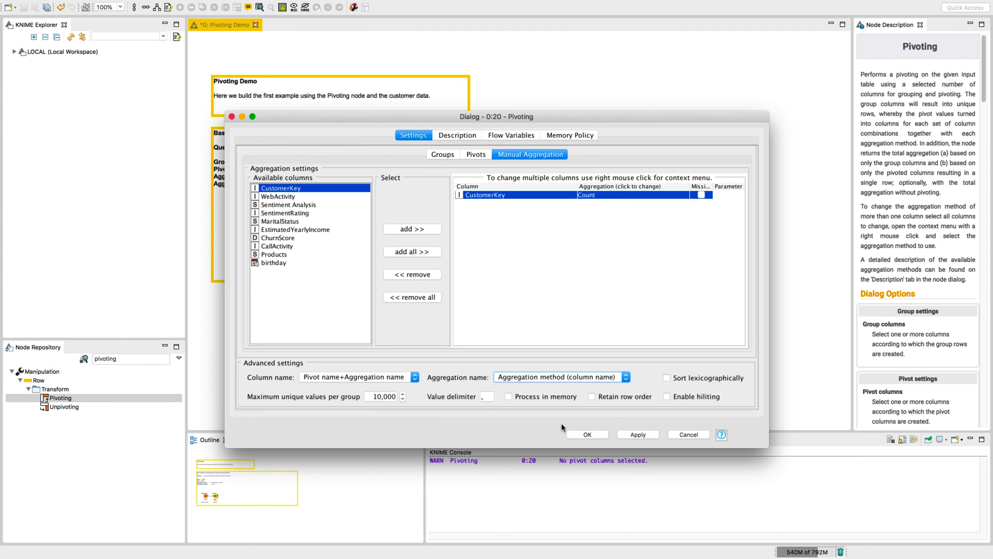
Confirm the configuration, execute the Pivoting node, and inspect its pivot table output with widened Female/Male columns
click(587, 435)
click(180, 7)
right_click(293, 242)
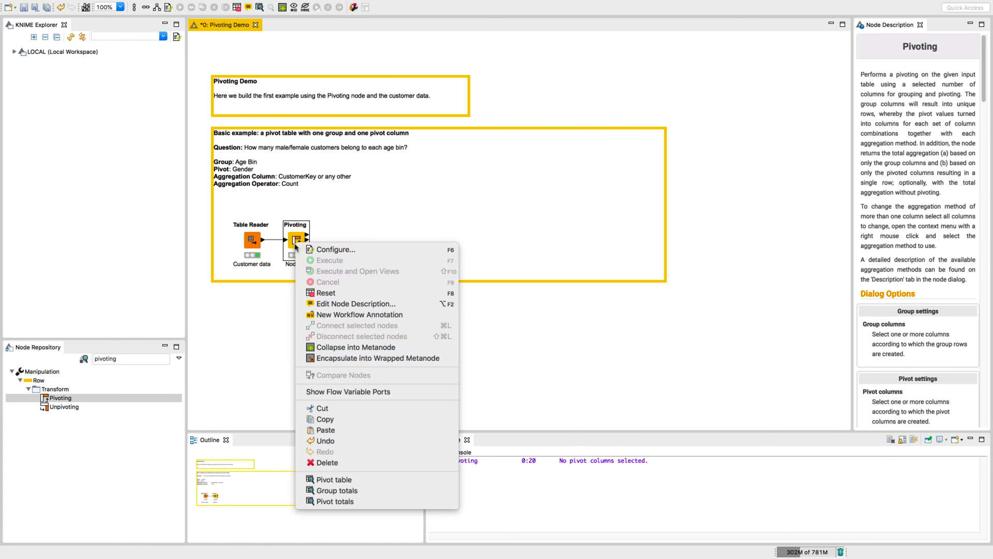
click(341, 478)
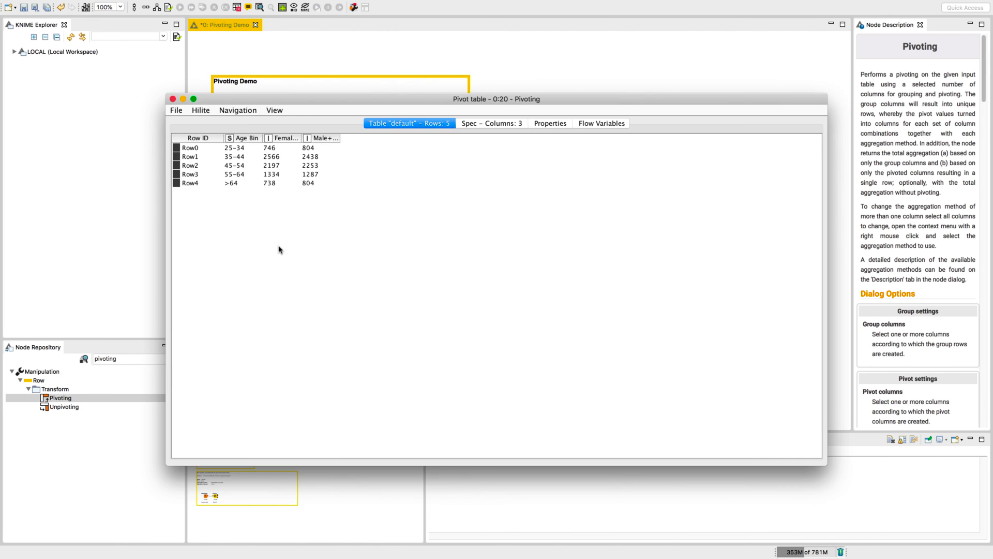
drag(350, 139, 451, 140)
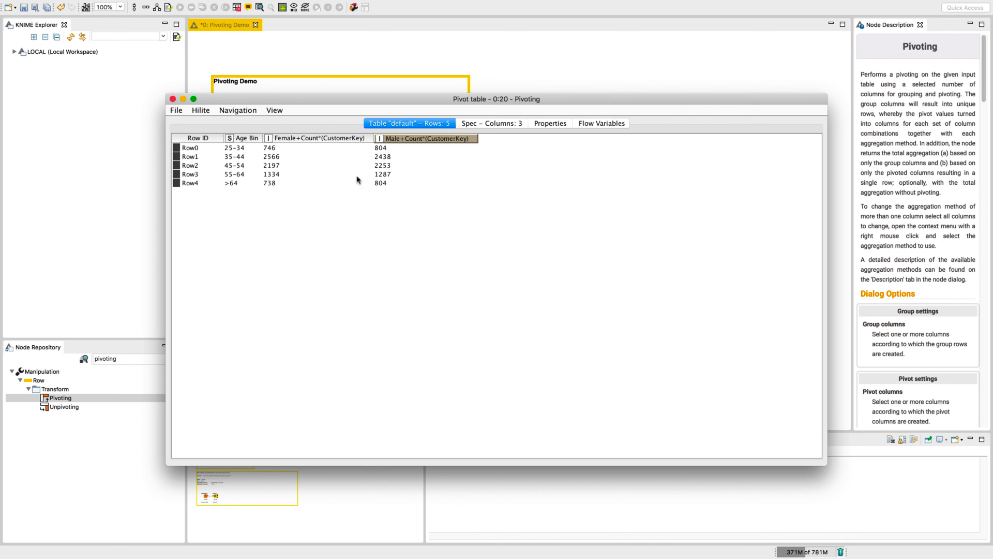
click(173, 99)
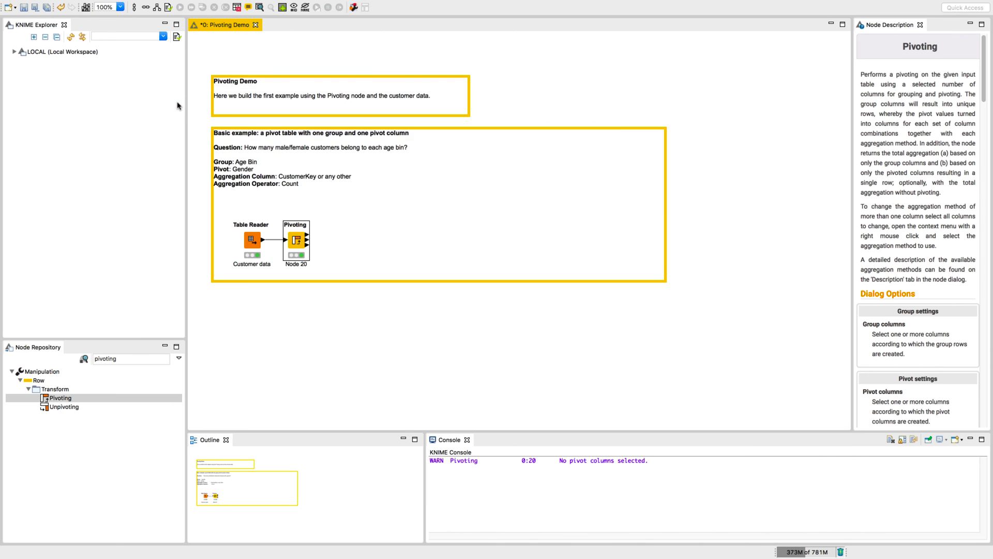
View the group totals and pivot totals outputs: 7581 female, 7586 male, 15167 overall
right_click(293, 240)
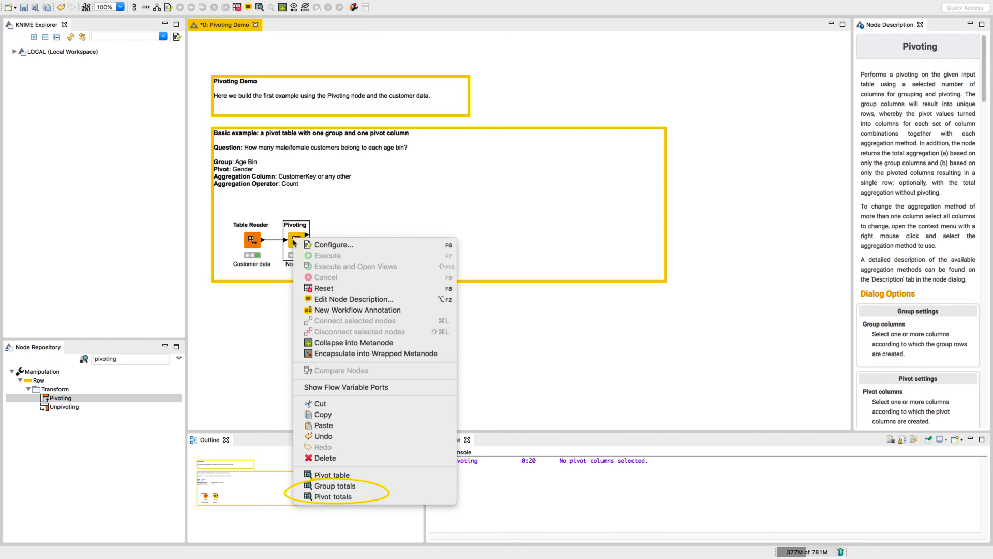
click(353, 487)
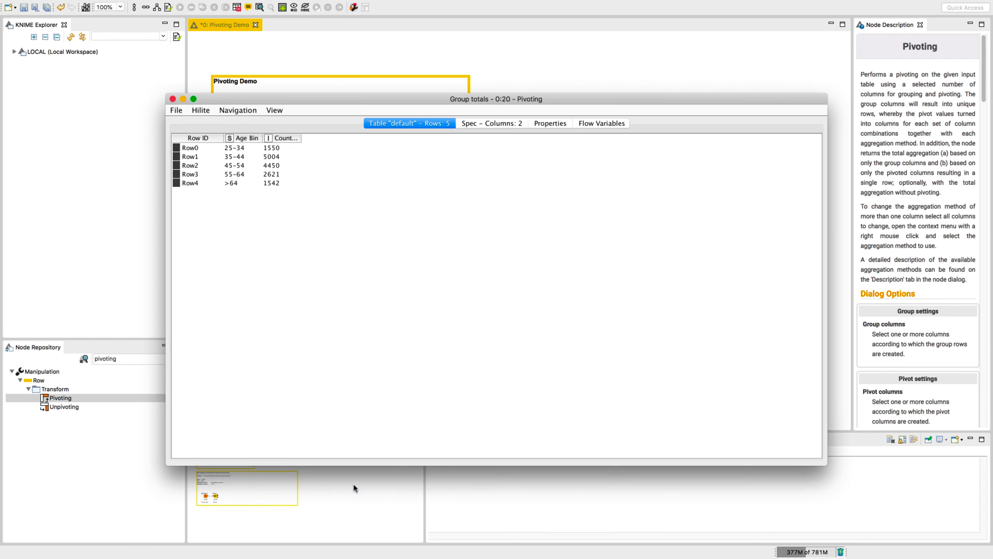
drag(301, 139, 349, 139)
click(173, 99)
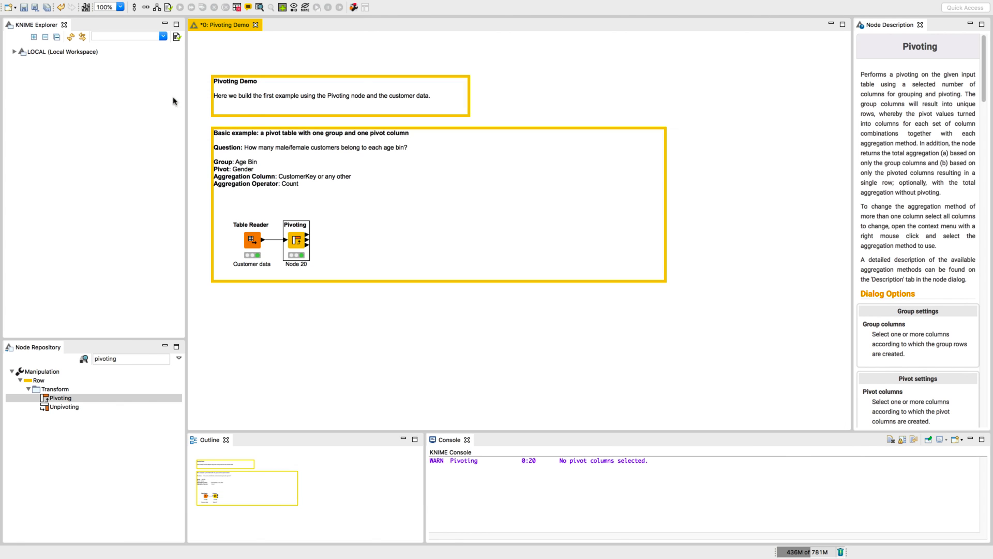
right_click(303, 244)
click(348, 500)
drag(302, 138, 562, 137)
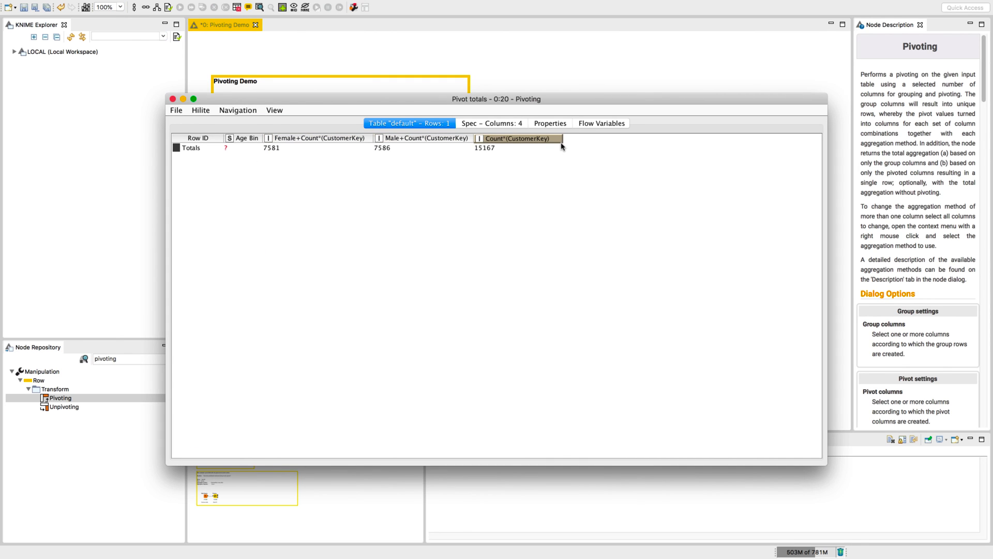